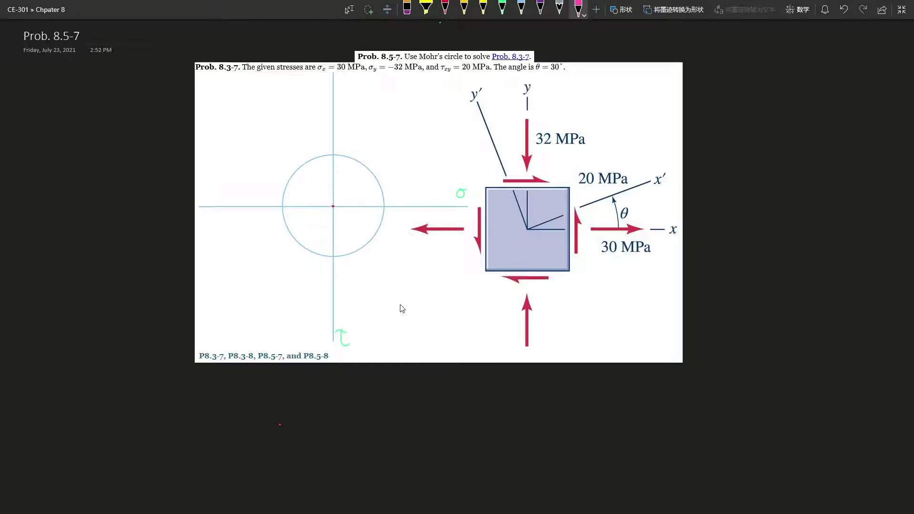
# Step: Write x = (σx, τxy) in pink below the circle and begin the y note
pyautogui.moveTo(393, 308)
pyautogui.mouseDown()
pyautogui.moveTo(392, 316)
pyautogui.moveTo(428, 306)
pyautogui.moveTo(423, 317)
pyautogui.moveTo(435, 316)
pyautogui.mouseUp()
pyautogui.moveTo(444, 306); pyautogui.dragTo(468, 316)
pyautogui.moveTo(391, 332)
pyautogui.mouseDown()
pyautogui.moveTo(394, 350)
pyautogui.moveTo(408, 335)
pyautogui.mouseUp()
pyautogui.moveTo(401, 340); pyautogui.dragTo(409, 339)
pyautogui.moveTo(421, 326)
pyautogui.mouseDown()
pyautogui.moveTo(420, 346)
pyautogui.moveTo(428, 333)
pyautogui.moveTo(432, 352)
pyautogui.moveTo(455, 332)
pyautogui.mouseUp()
# Step: Finish y = (σy, τxy) and draw a first tick mark on the σ axis
pyautogui.moveTo(452, 332); pyautogui.dragTo(460, 345)
pyautogui.moveTo(460, 336)
pyautogui.mouseDown()
pyautogui.moveTo(454, 346)
pyautogui.moveTo(462, 348)
pyautogui.mouseUp()
pyautogui.moveTo(466, 337)
pyautogui.mouseDown()
pyautogui.moveTo(460, 353)
pyautogui.moveTo(469, 343)
pyautogui.mouseUp()
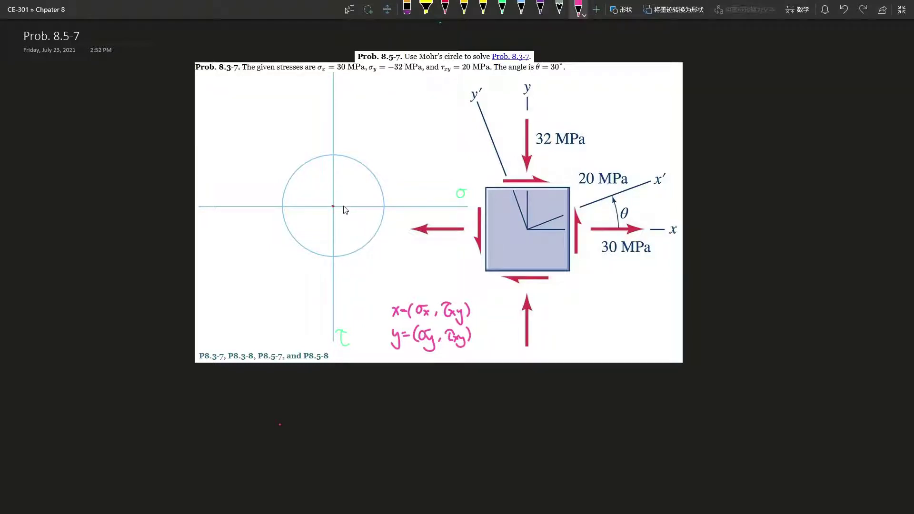
pyautogui.moveTo(345, 202)
pyautogui.mouseDown()
pyautogui.moveTo(387, 208)
pyautogui.moveTo(374, 207)
pyautogui.mouseUp()
# Step: Add another σ-axis tick and erase the stray red marks beside the ticks
pyautogui.click(367, 210)
pyautogui.click(407, 9)
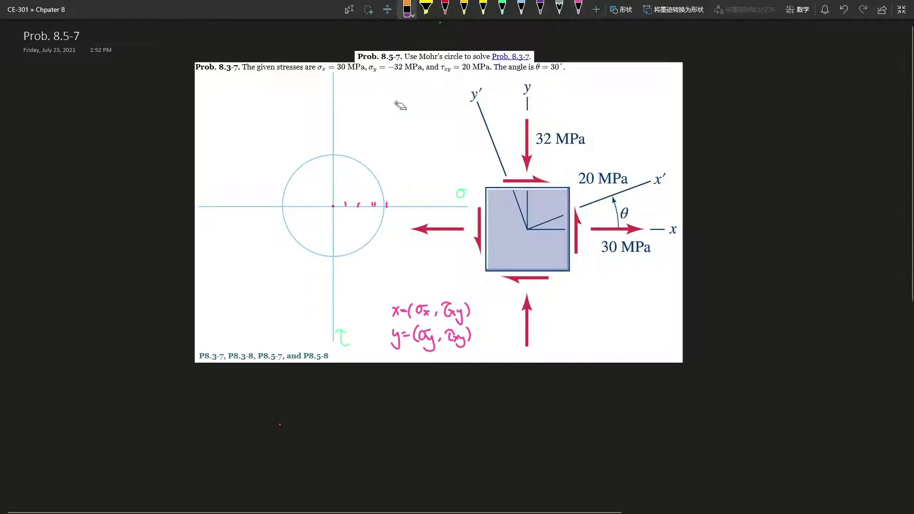
pyautogui.moveTo(373, 205); pyautogui.dragTo(368, 209)
pyautogui.click(577, 8)
# Step: In pink, plot point x at lower right and tick the τ axis below centre, undoing a stray dot
pyautogui.click(577, 9)
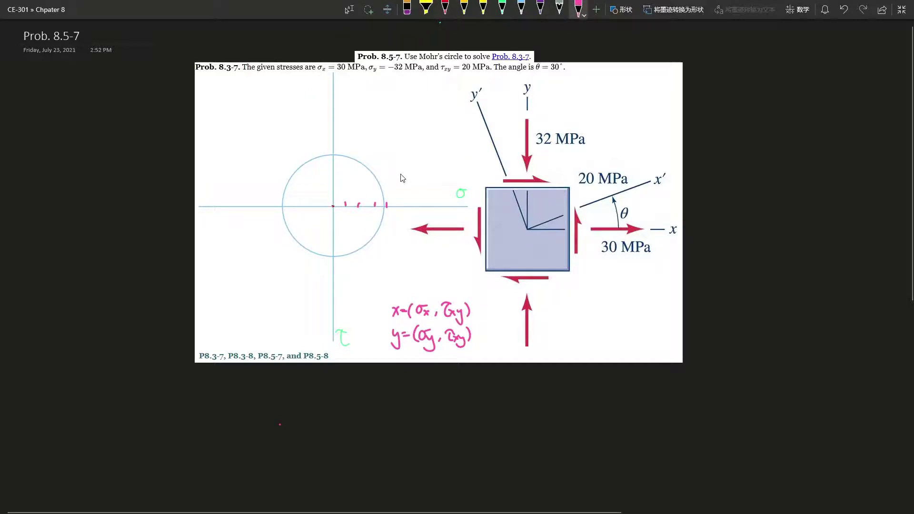
pyautogui.click(378, 229)
pyautogui.moveTo(329, 232)
pyautogui.mouseDown()
pyautogui.moveTo(337, 232)
pyautogui.moveTo(333, 219)
pyautogui.mouseUp()
pyautogui.click(387, 246)
pyautogui.hotkey('ctrl', 'z')
# Step: Label the plotted lower-right point on the circle as x
pyautogui.moveTo(381, 230); pyautogui.dragTo(387, 237)
pyautogui.moveTo(387, 230); pyautogui.dragTo(381, 237)
pyautogui.click(333, 207)
# Step: Label point y, tick the τ axis above centre, and sketch a small circle with axes
pyautogui.moveTo(283, 158)
pyautogui.mouseDown()
pyautogui.moveTo(287, 174)
pyautogui.moveTo(339, 187)
pyautogui.mouseUp()
pyautogui.moveTo(329, 174); pyautogui.dragTo(336, 173)
pyautogui.moveTo(619, 289)
pyautogui.mouseDown()
pyautogui.moveTo(639, 307)
pyautogui.moveTo(621, 354)
pyautogui.mouseUp()
pyautogui.moveTo(596, 310); pyautogui.dragTo(651, 308)
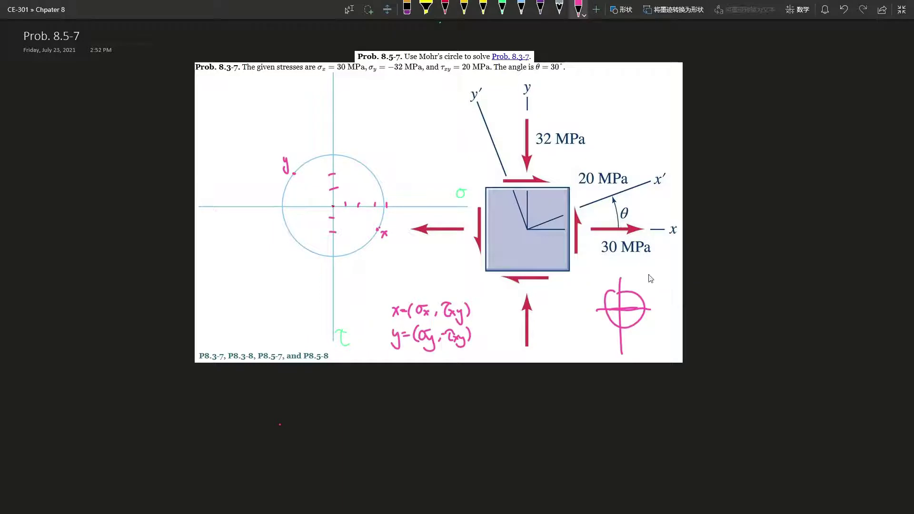
# Step: Write sin(2θ) and cos(2θ) below 30 MPa, enclosed in braces
pyautogui.moveTo(639, 262)
pyautogui.mouseDown()
pyautogui.moveTo(667, 265)
pyautogui.moveTo(646, 284)
pyautogui.moveTo(677, 284)
pyautogui.mouseUp()
pyautogui.moveTo(635, 257); pyautogui.dragTo(630, 286)
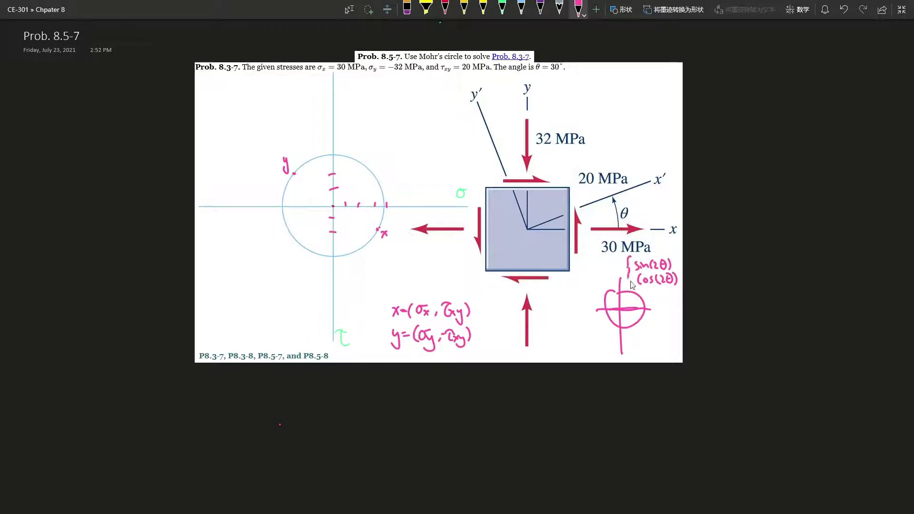
pyautogui.moveTo(679, 258); pyautogui.dragTo(683, 282)
pyautogui.click(668, 298)
# Step: Add = 30° after θ to label the element's angle
pyautogui.moveTo(633, 213); pyautogui.dragTo(638, 212)
pyautogui.moveTo(633, 215); pyautogui.dragTo(653, 209)
pyautogui.click(646, 218)
pyautogui.moveTo(660, 206); pyautogui.dragTo(660, 206)
# Step: Draw a radius inside the small circle and underline the cos(2θ) note
pyautogui.moveTo(622, 309); pyautogui.dragTo(634, 294)
pyautogui.moveTo(641, 285); pyautogui.dragTo(667, 286)
pyautogui.moveTo(641, 292); pyautogui.dragTo(677, 291)
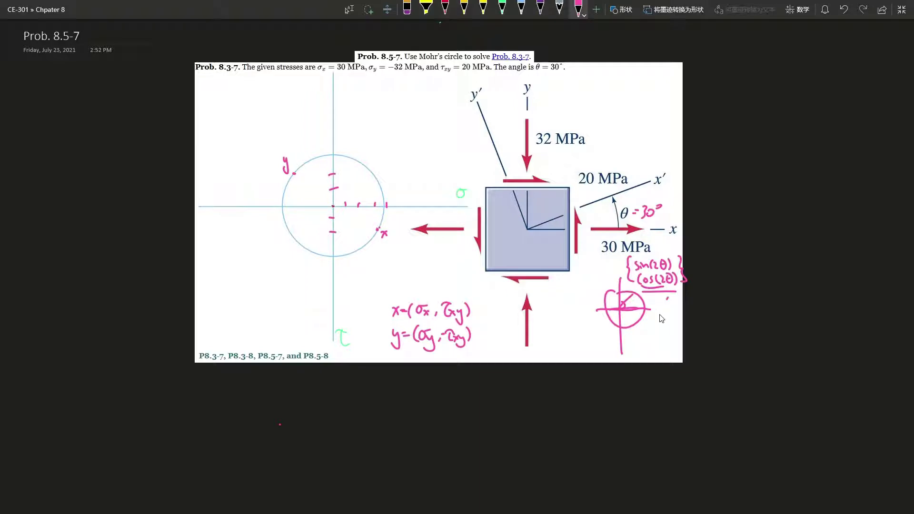